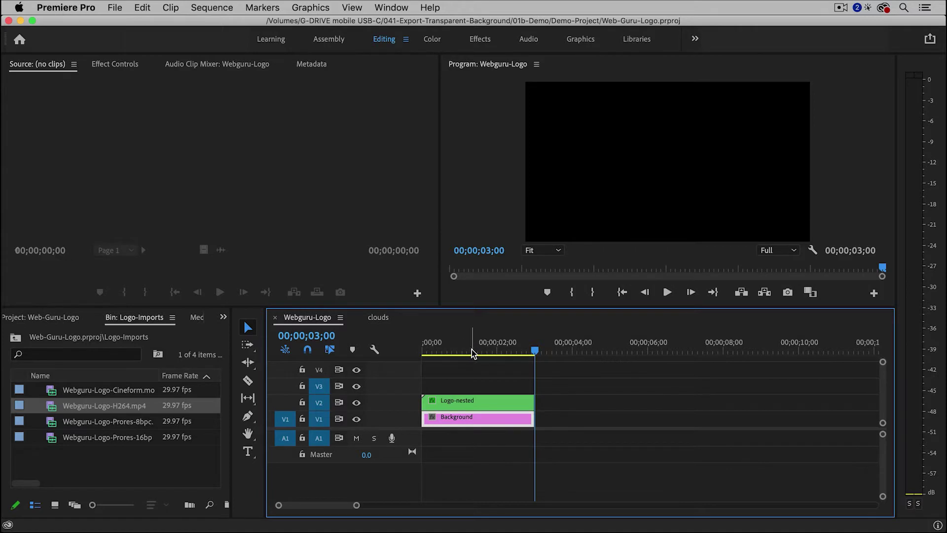
- Move to 1;11 and hide the V1 Background track so the logo sits over black
click(472, 351)
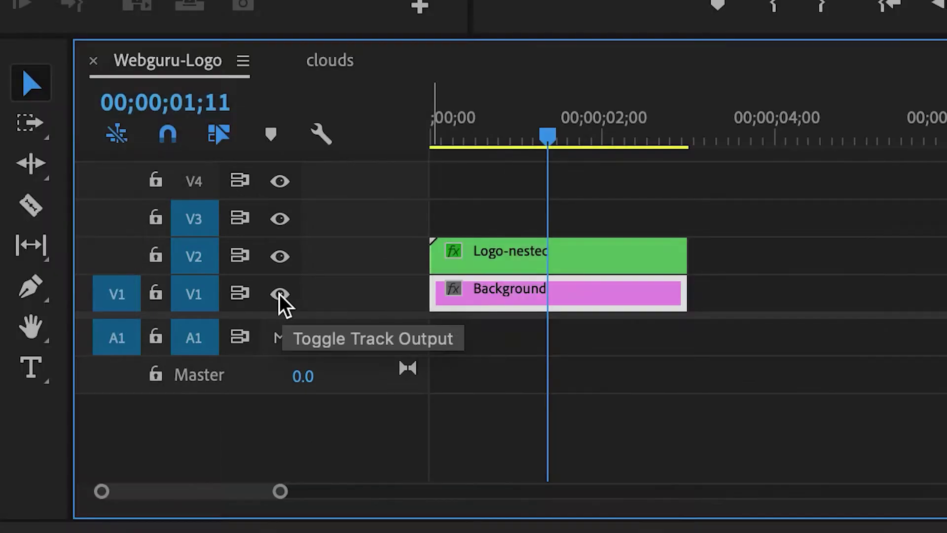
click(279, 294)
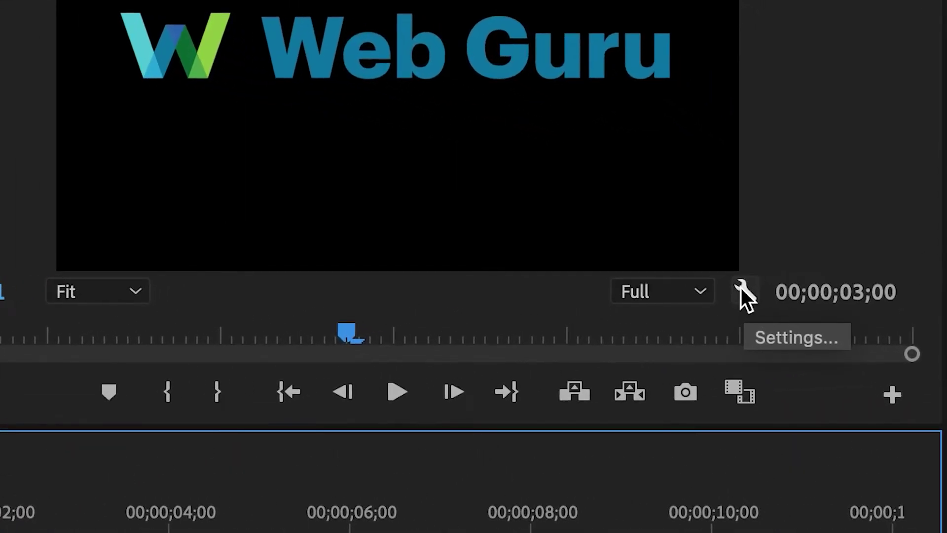
- Turn on the Program Monitor's Transparency Grid to show a checkerboard behind the Web Guru logo
click(741, 291)
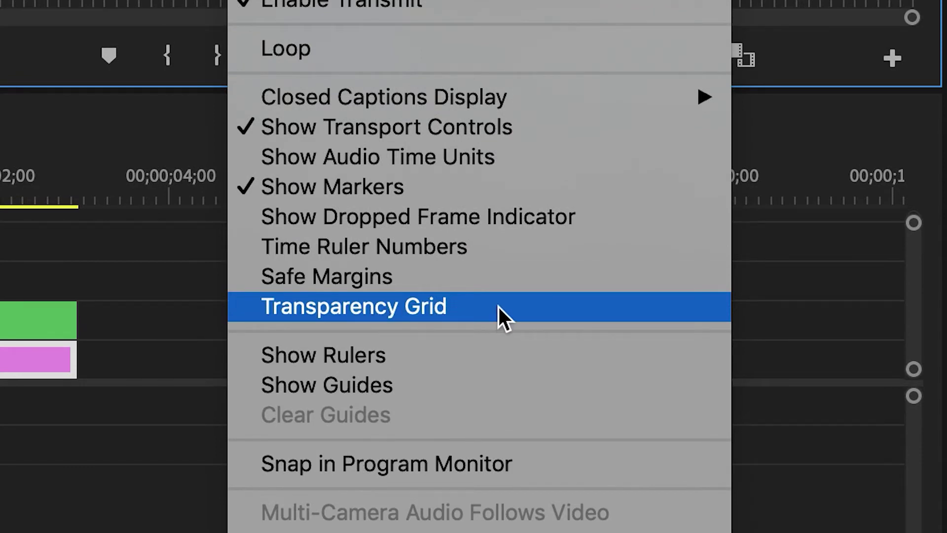
click(499, 307)
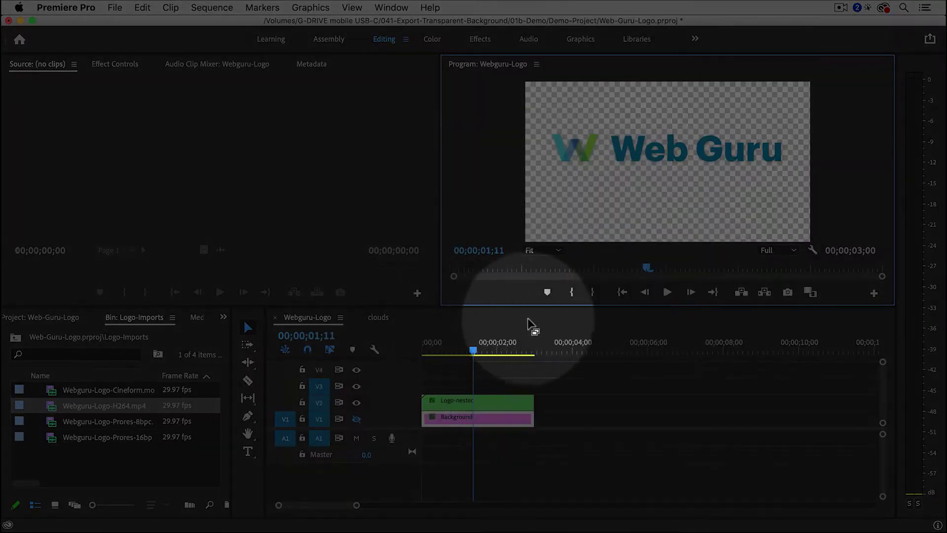
- Open File > Export > Media for the active sequence timeline
click(481, 321)
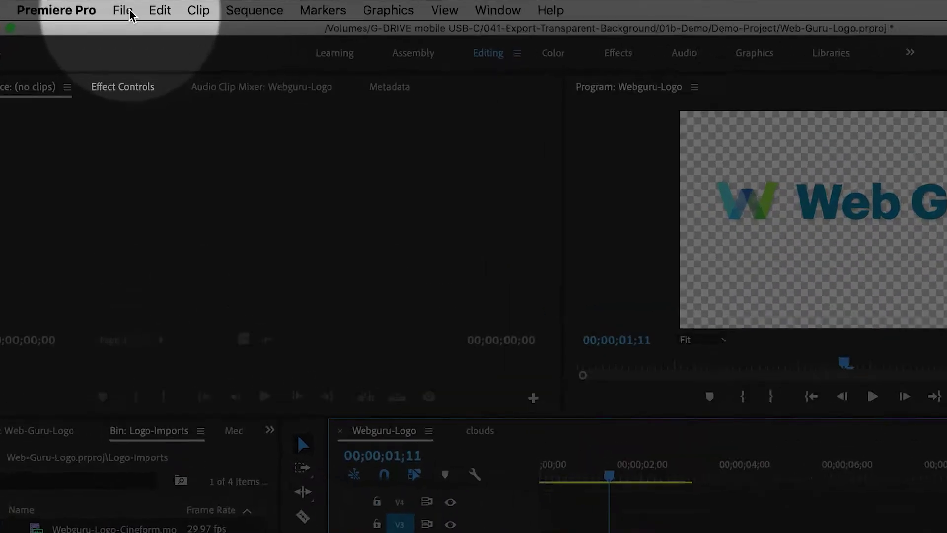
click(123, 11)
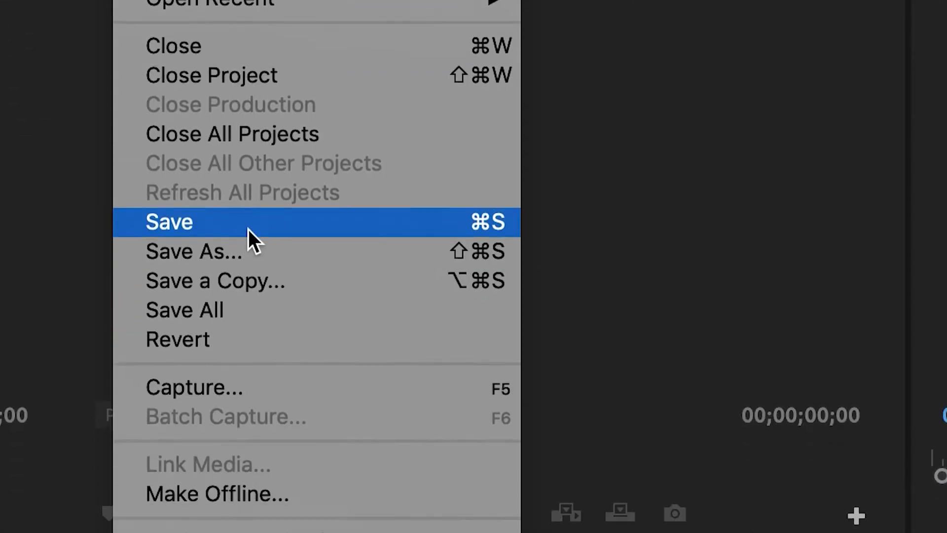
mouse_move(292, 250)
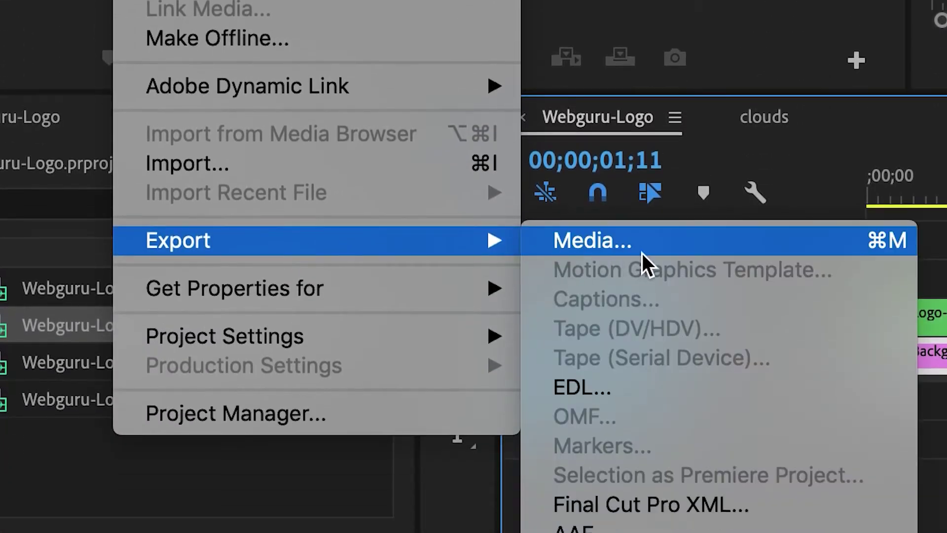
click(682, 242)
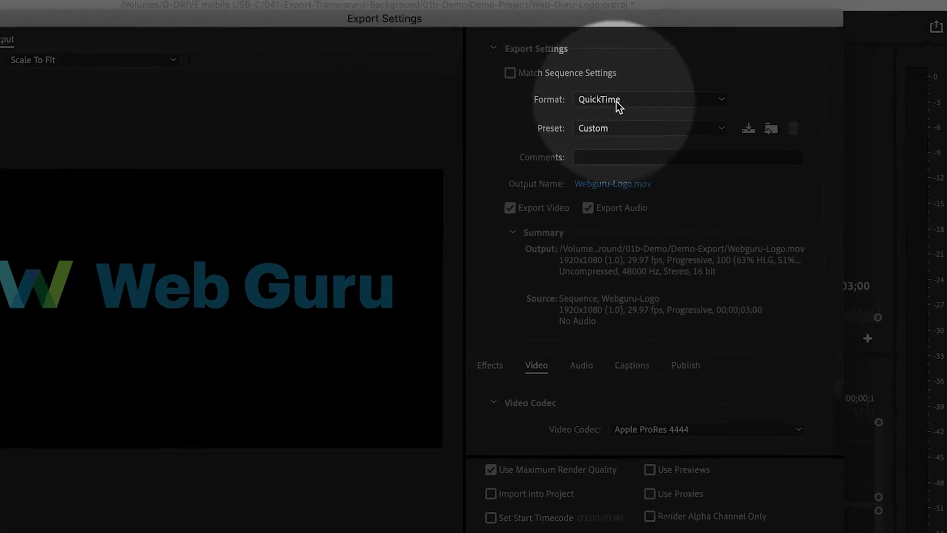
- Set the export Format to QuickTime for the Webguru-Logo.mov output
click(671, 99)
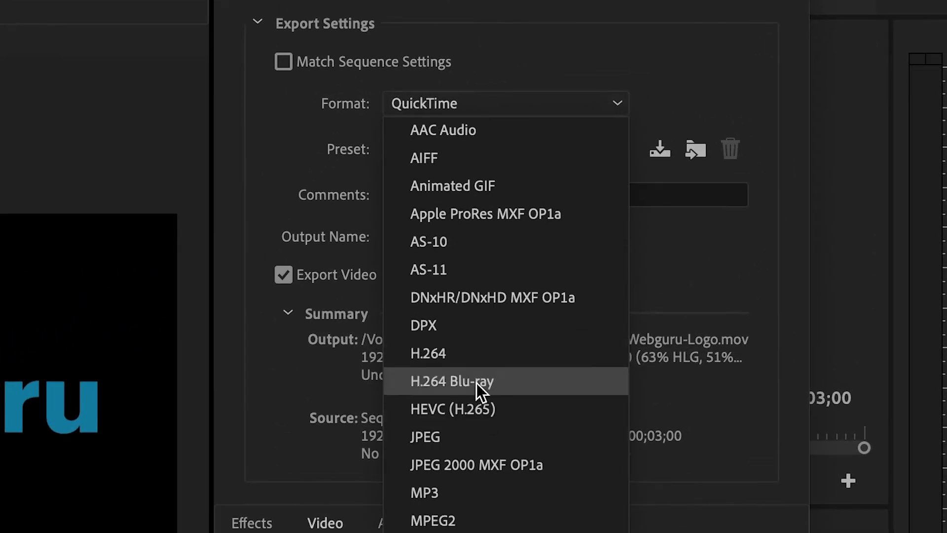
click(472, 361)
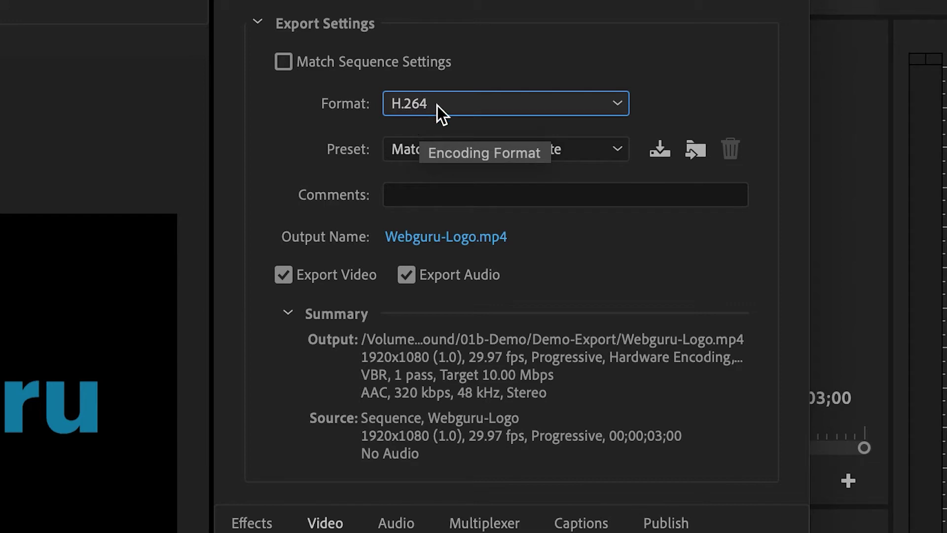
click(487, 105)
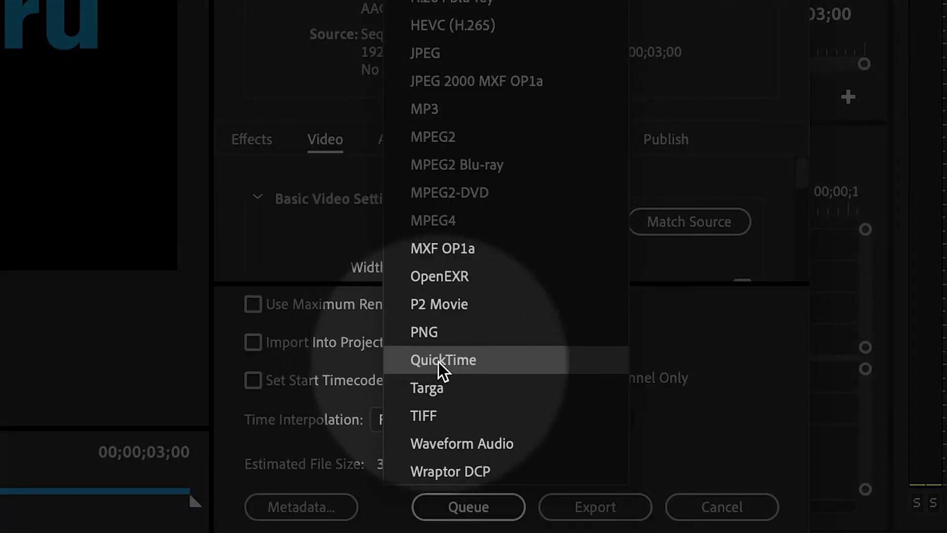
click(440, 362)
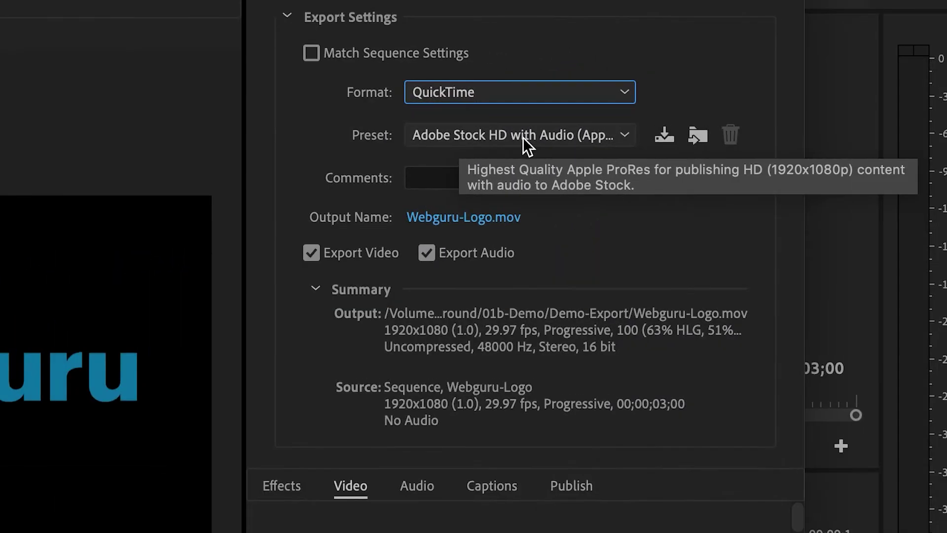
- Choose the Apple ProRes 4444 with alpha preset, making the video codec Apple ProRes 4444
click(562, 134)
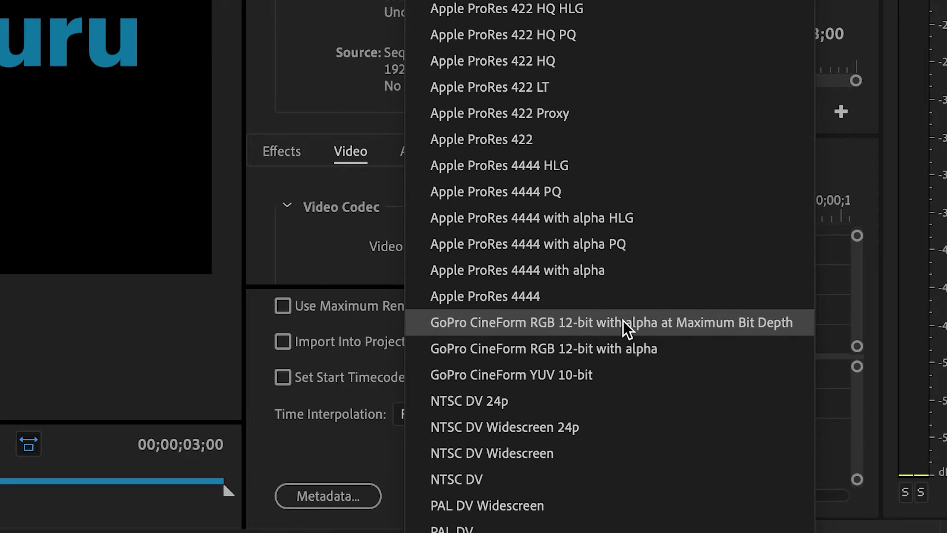
click(537, 272)
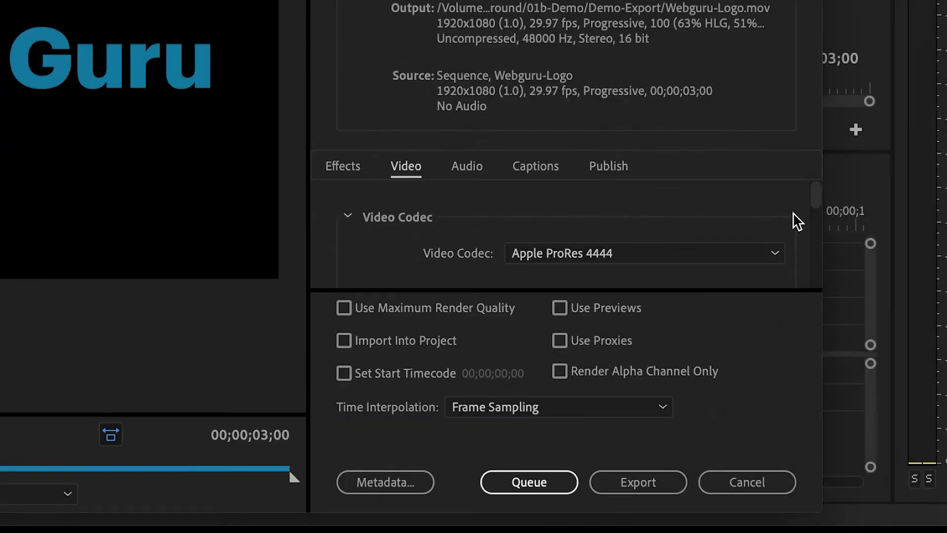
- Enable Render at Maximum Depth, set Depth to 16-bpc + alpha, and enable Maximum Render Quality
drag(813, 194, 809, 238)
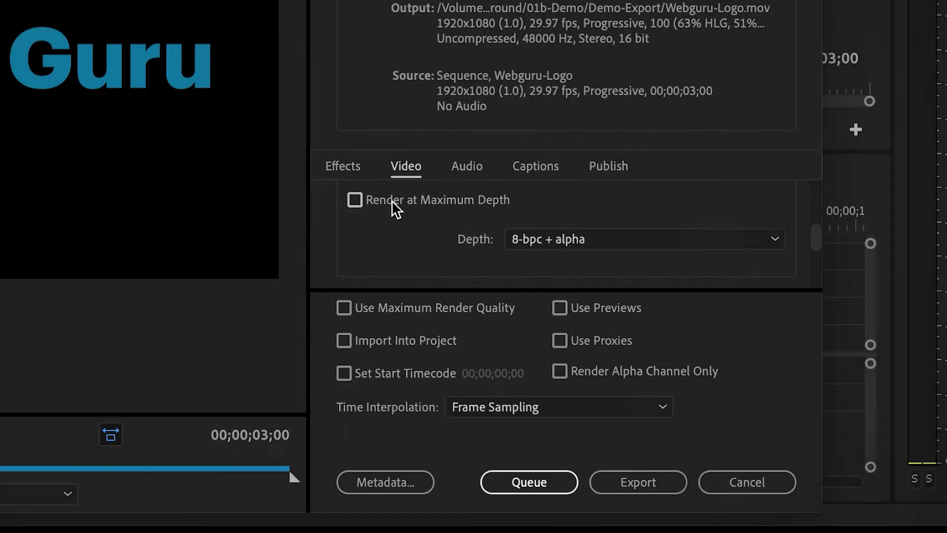
click(393, 200)
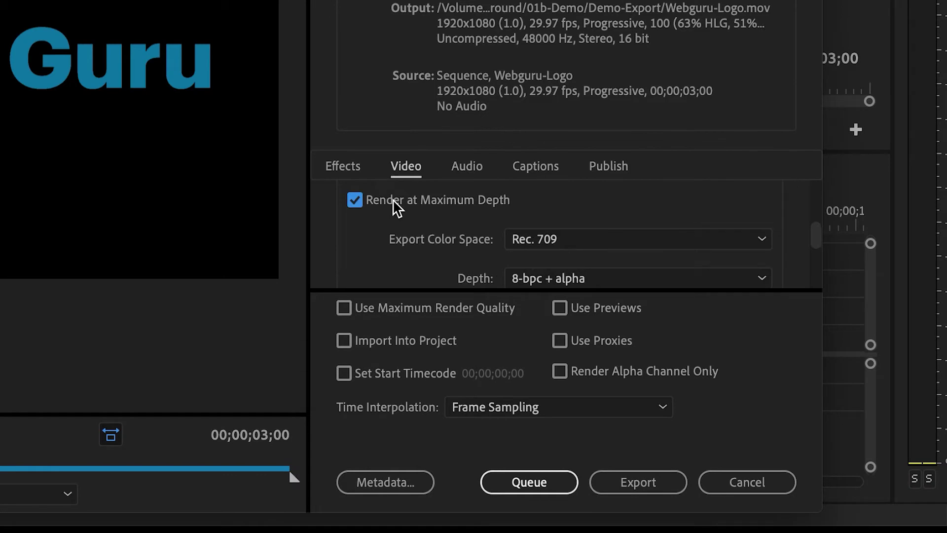
scroll(816, 242, down, 2)
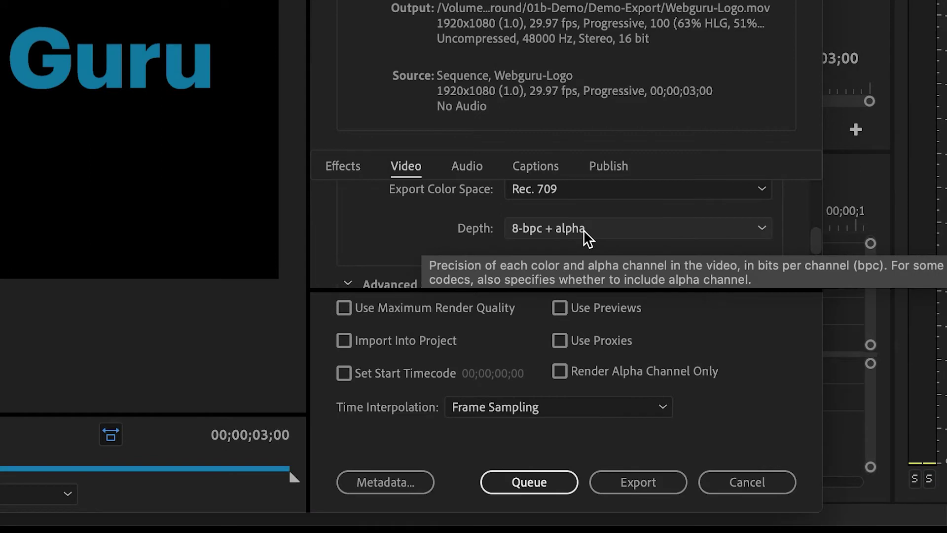
click(584, 230)
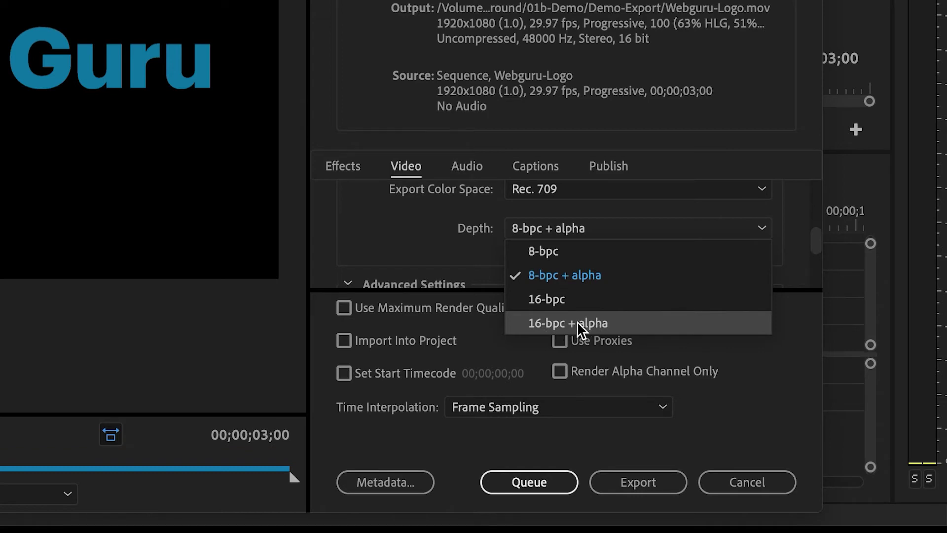
click(546, 322)
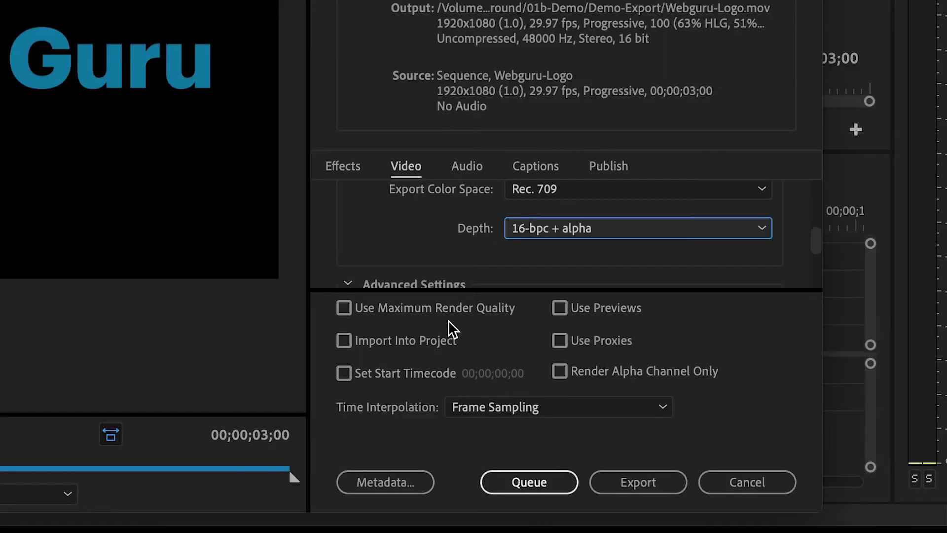
click(407, 309)
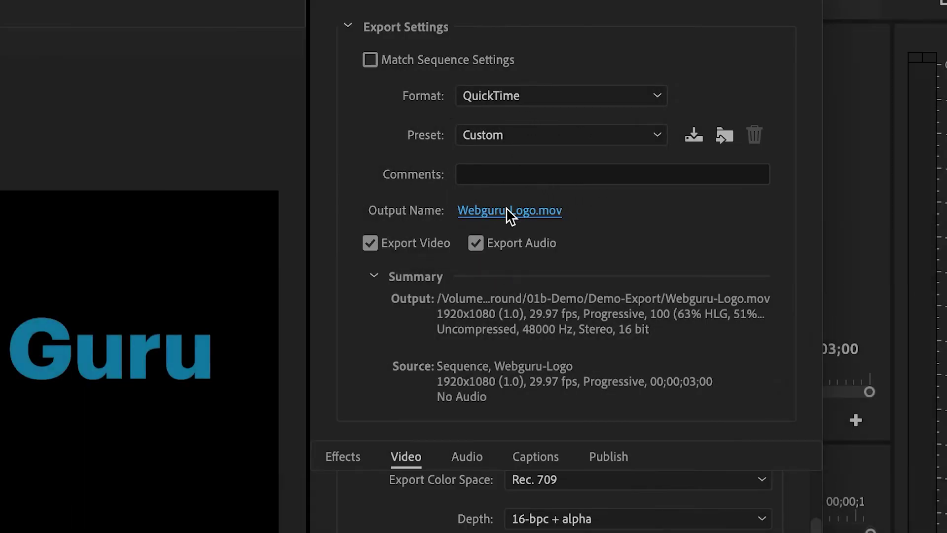
- Export Webguru-Logo.mov to the chosen location, then switch to the Demo-Export Finder window
click(507, 208)
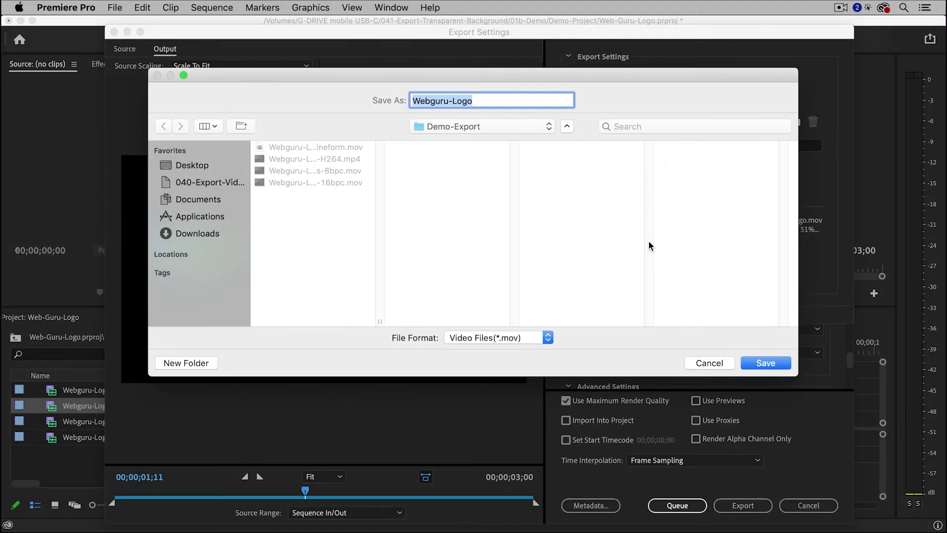
click(762, 359)
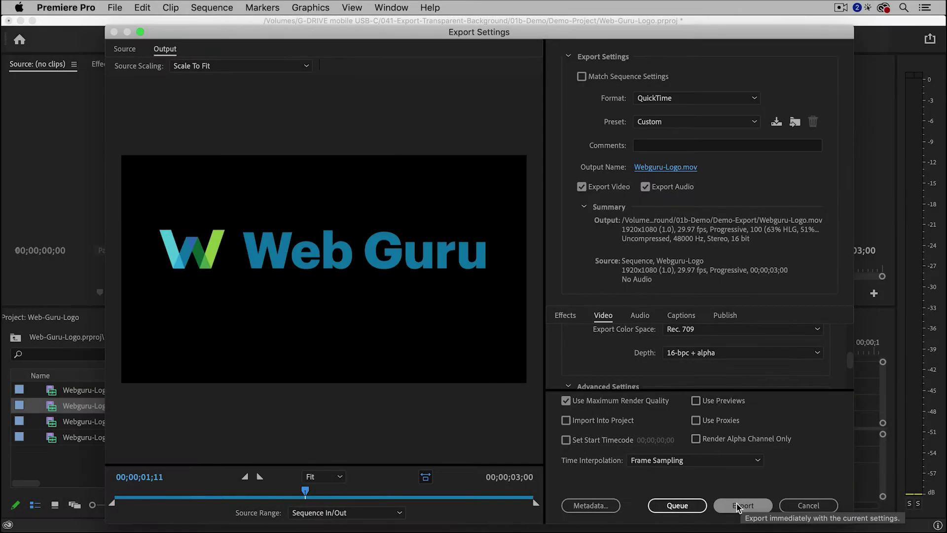
click(736, 503)
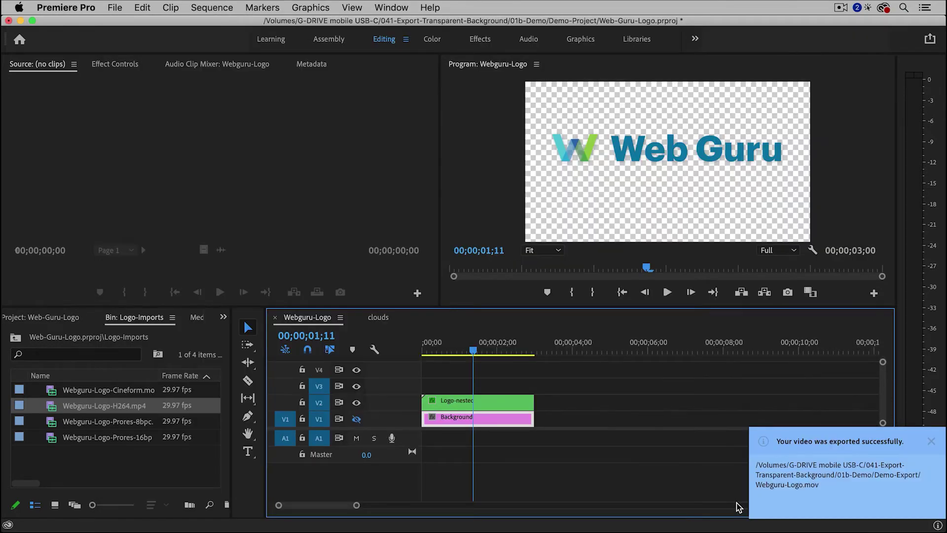
key(super+Tab)
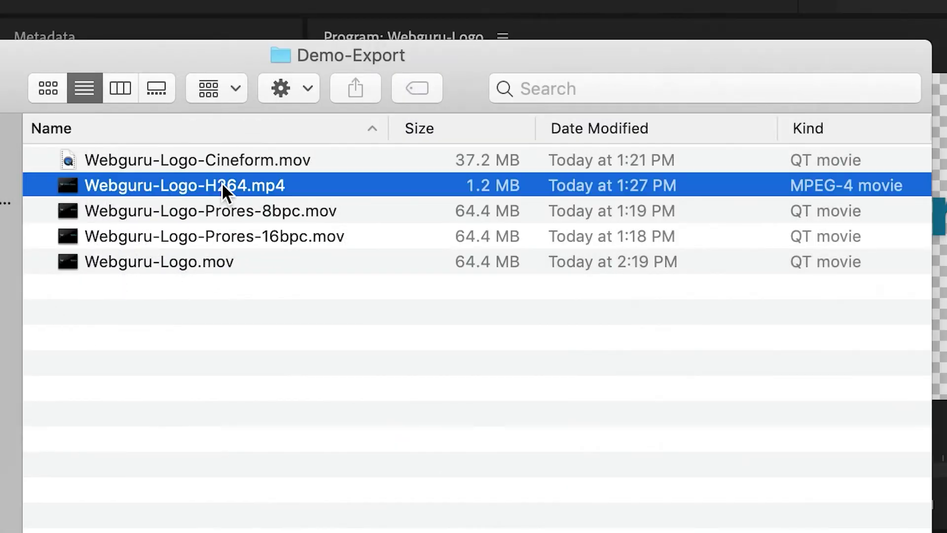
- Compare sizes of the H264, Cineform and ProRes-16bpc logo exports, then return to Premiere Pro
click(226, 185)
click(475, 158)
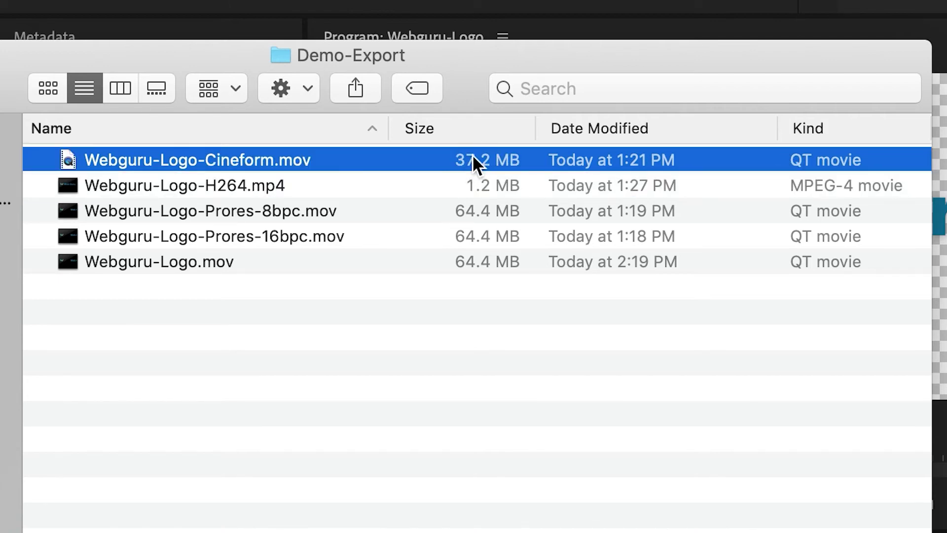
click(465, 237)
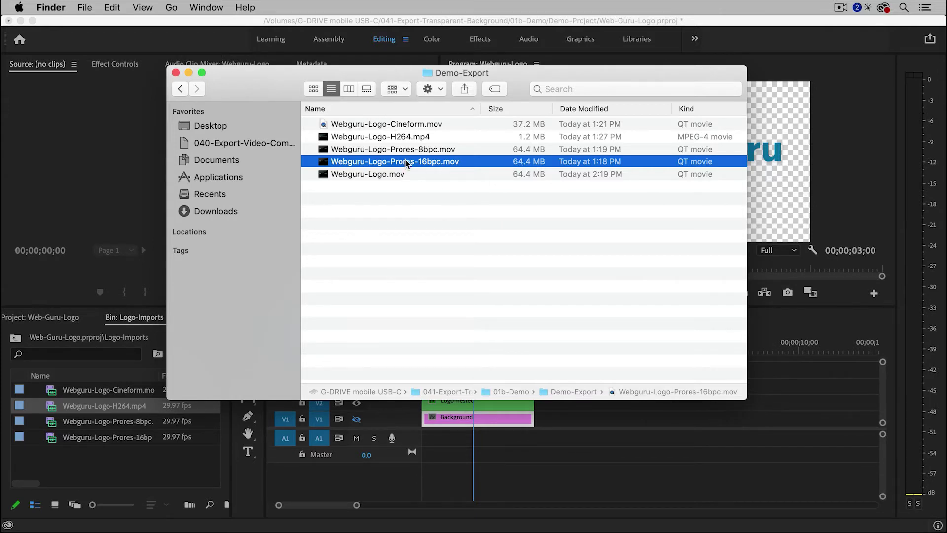
click(130, 466)
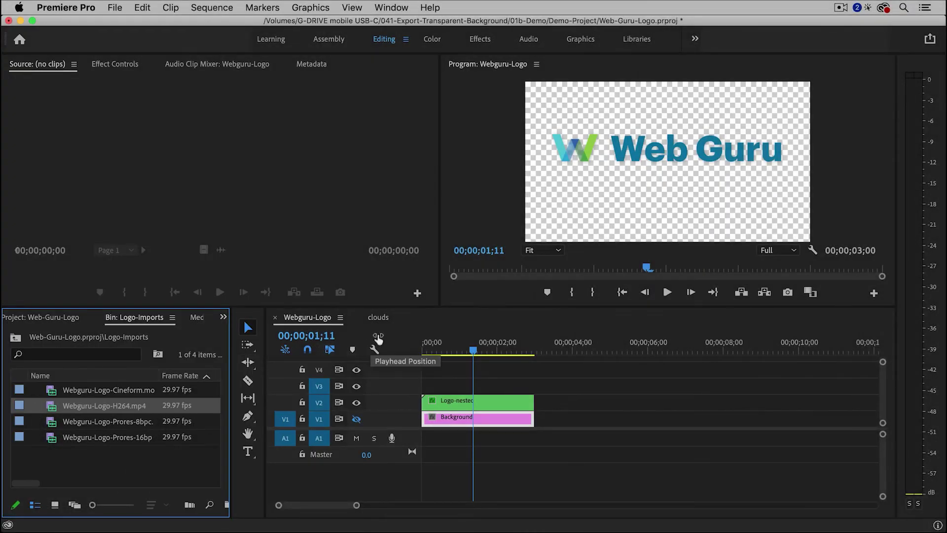
- Open the clouds sequence, preview its footage, and return the playhead to 00:00:00:00
click(378, 317)
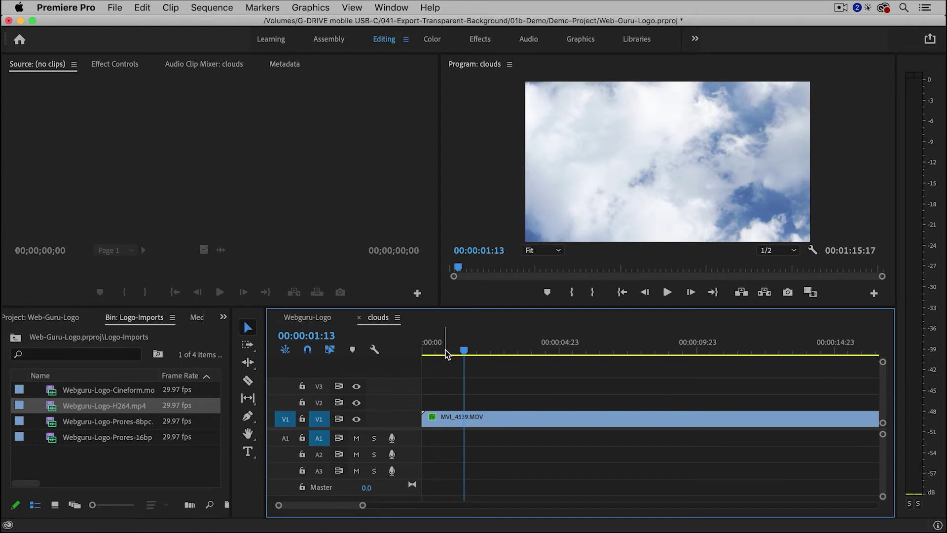
click(446, 354)
key(space)
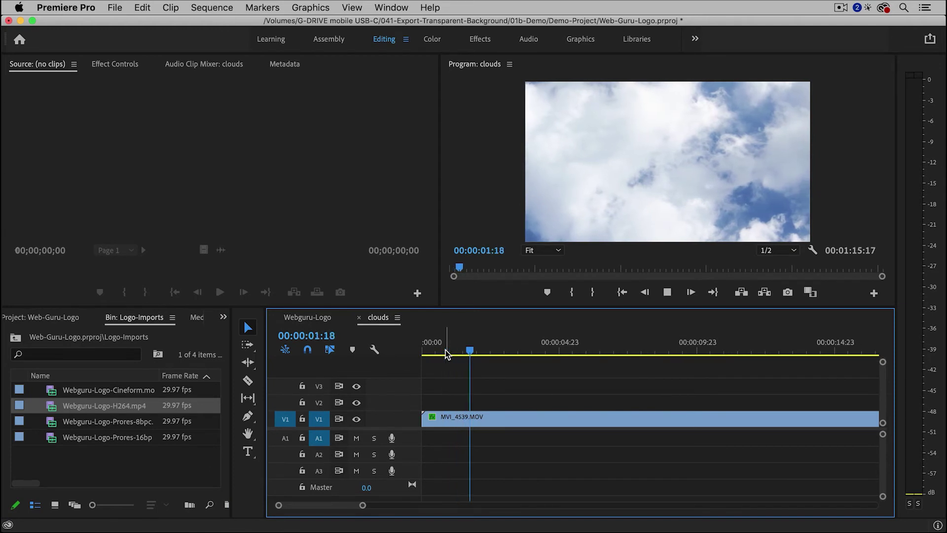
drag(446, 354, 429, 355)
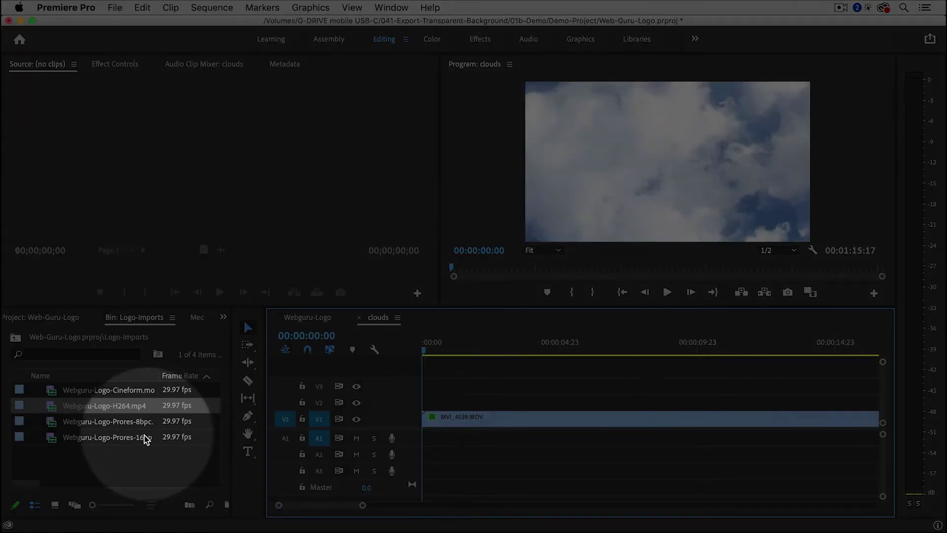
- Place Webguru-Logo-Prores-16bpc on V2 at the start and play the title over the clouds
click(128, 437)
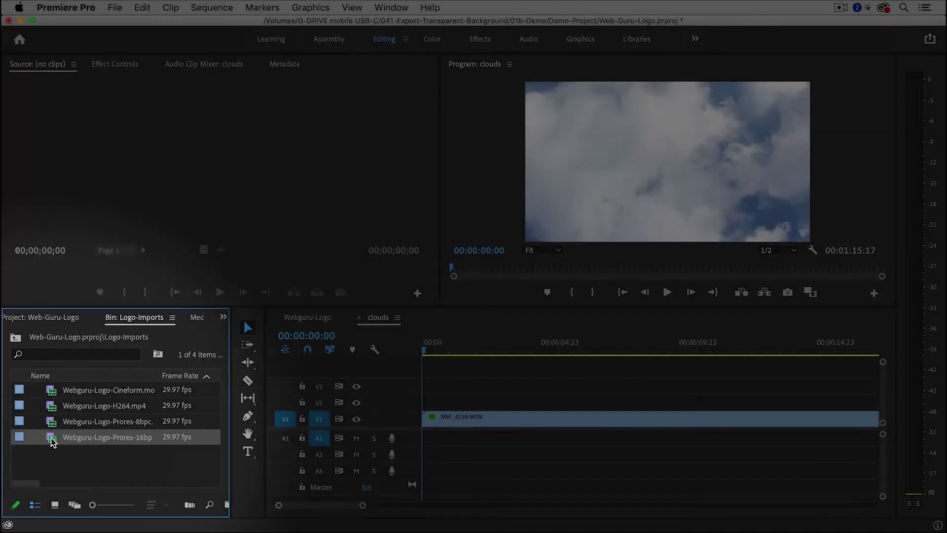
drag(52, 441, 458, 394)
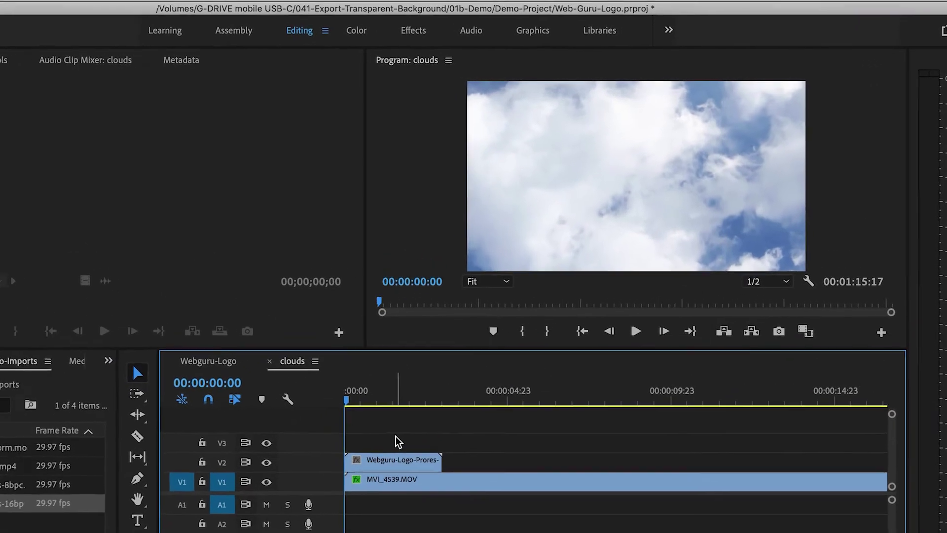
key(space)
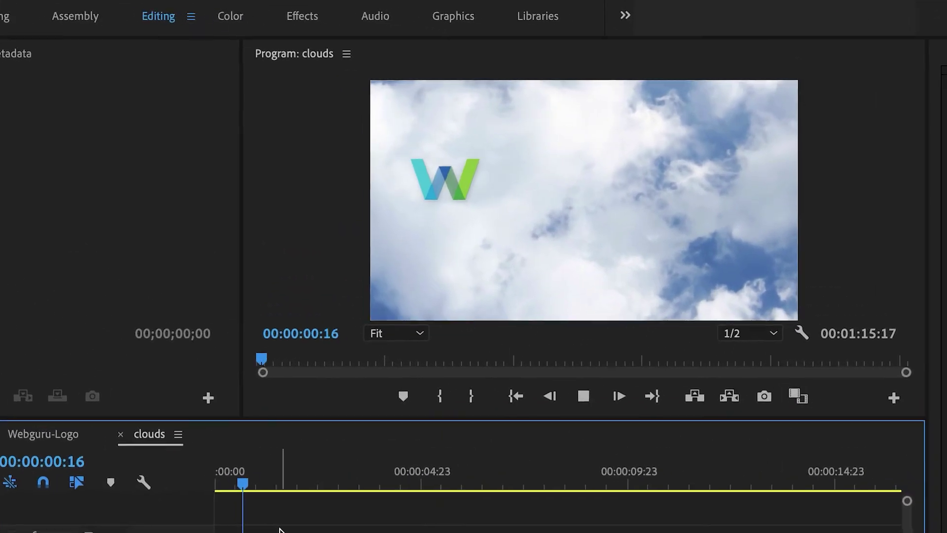
key(space)
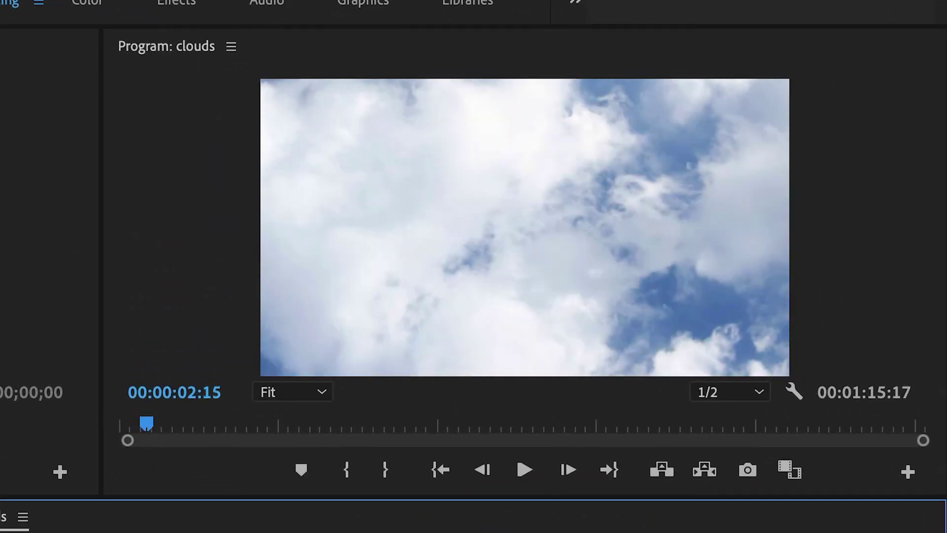
click(132, 423)
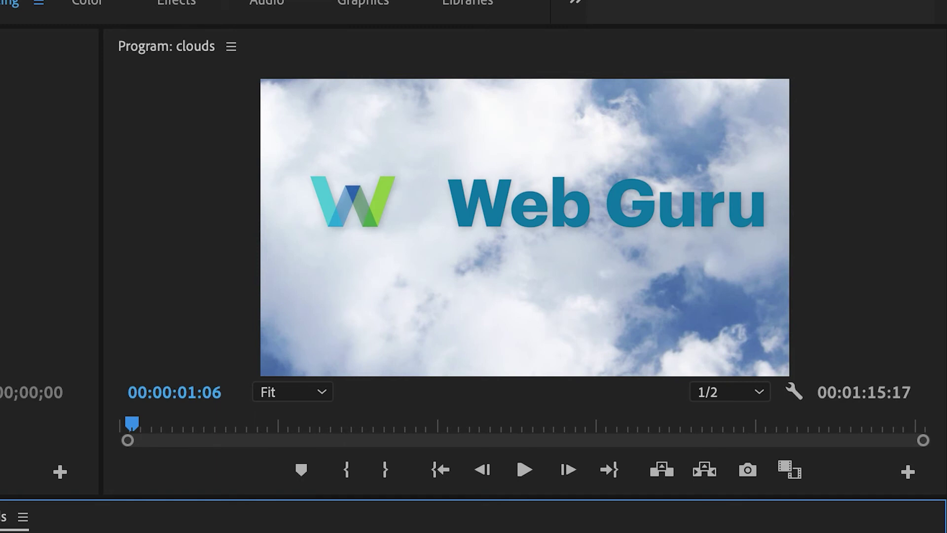
key(space)
key(space)
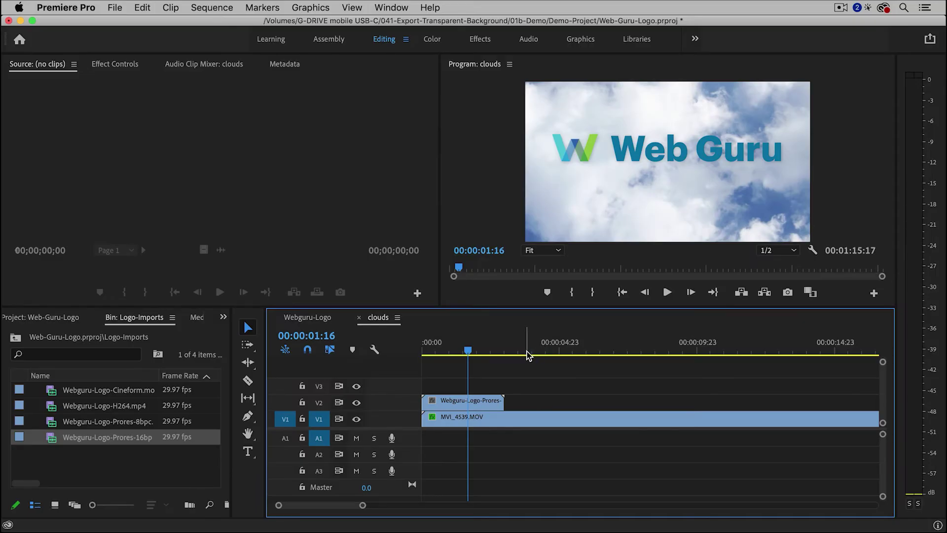
click(527, 355)
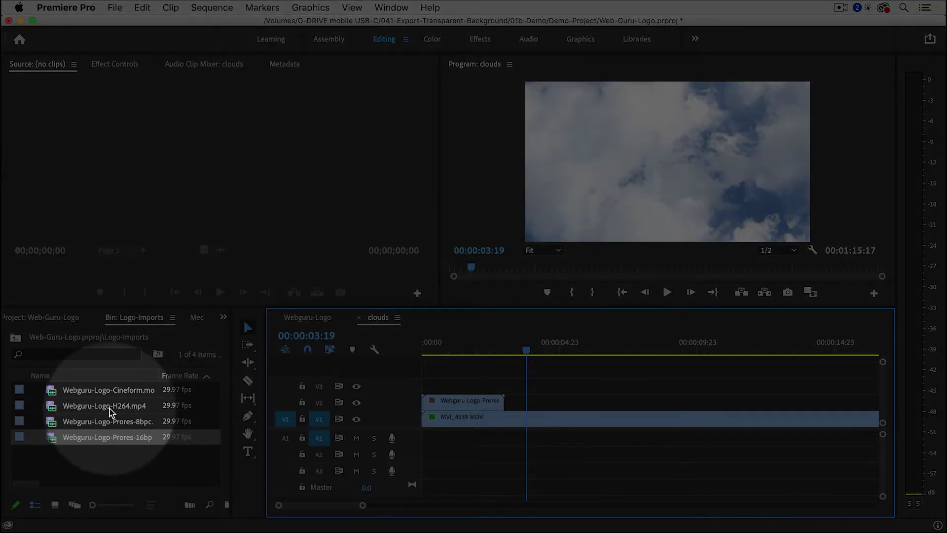
click(102, 408)
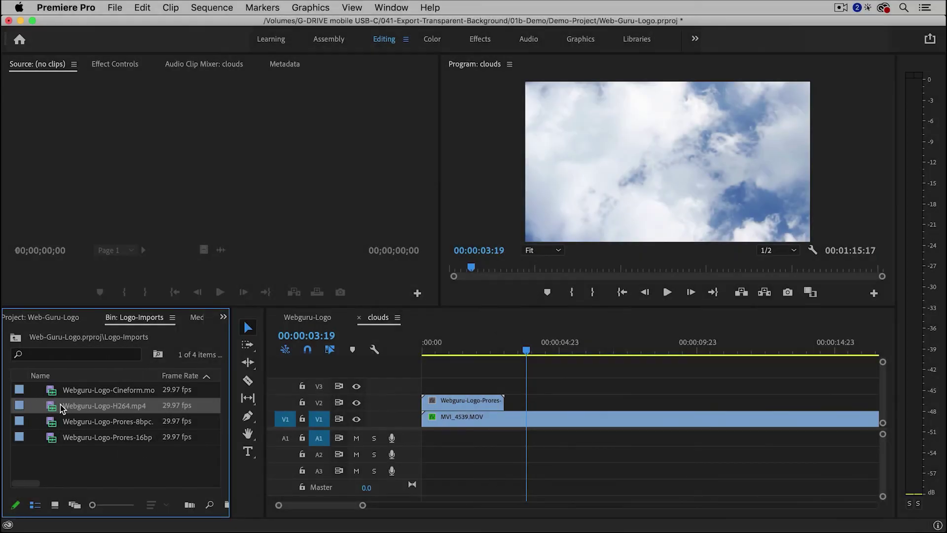
drag(62, 408, 530, 396)
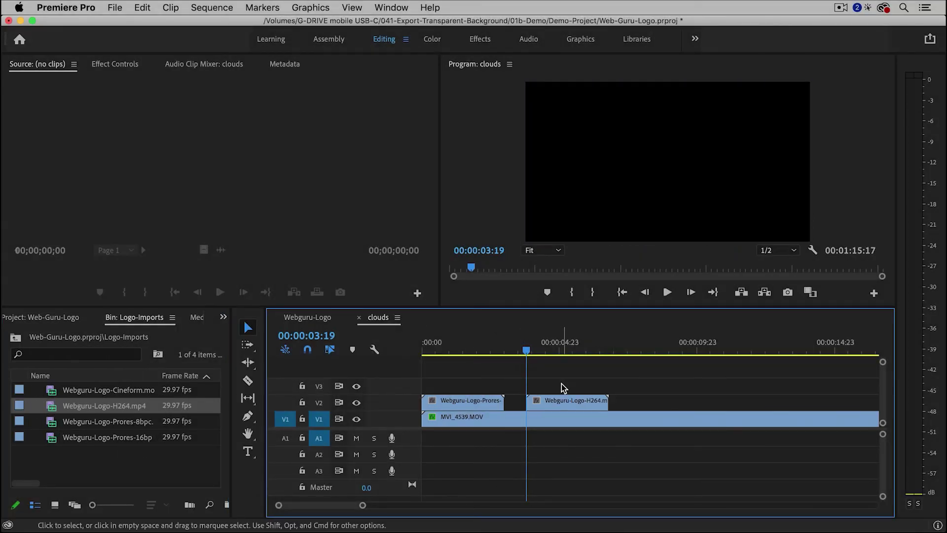
key(space)
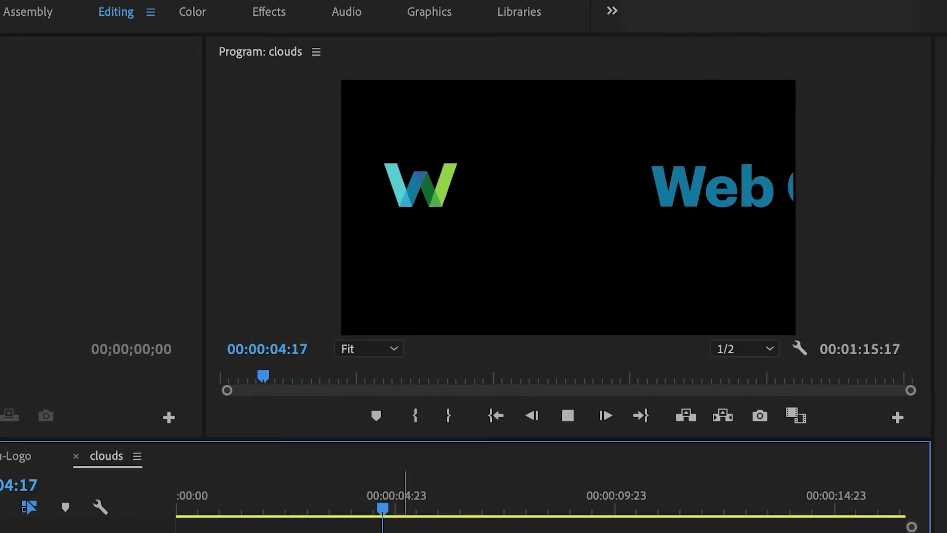
key(space)
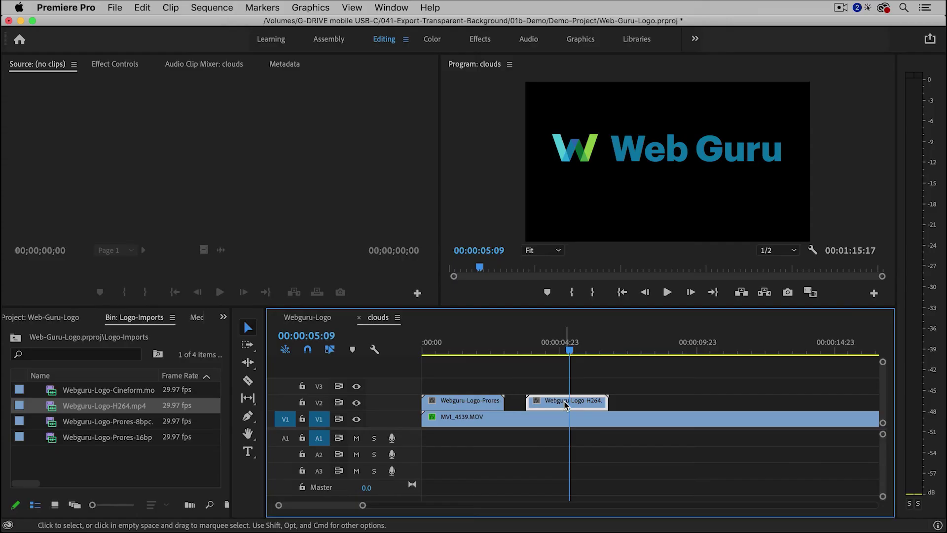
key(Delete)
click(468, 353)
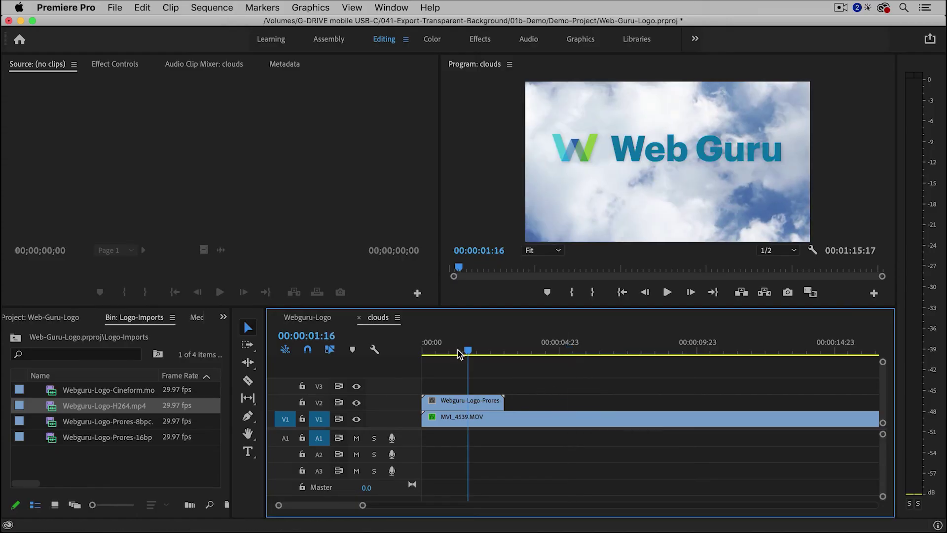